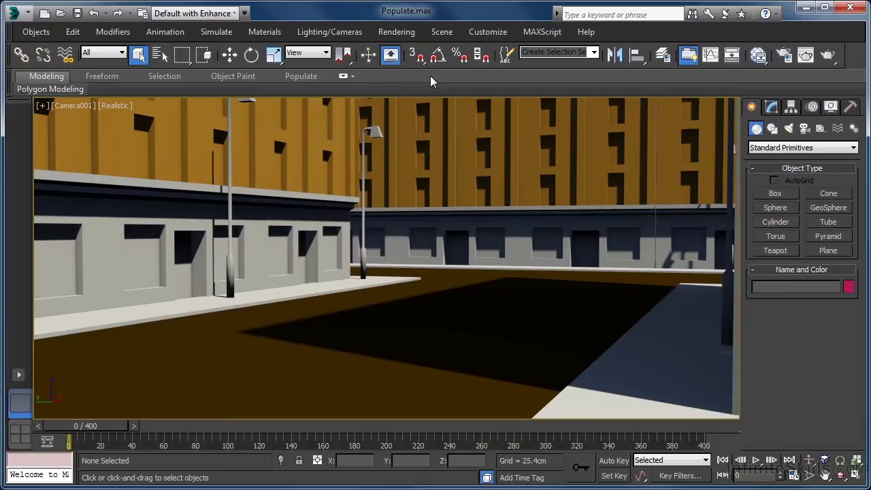
right_click(535, 64)
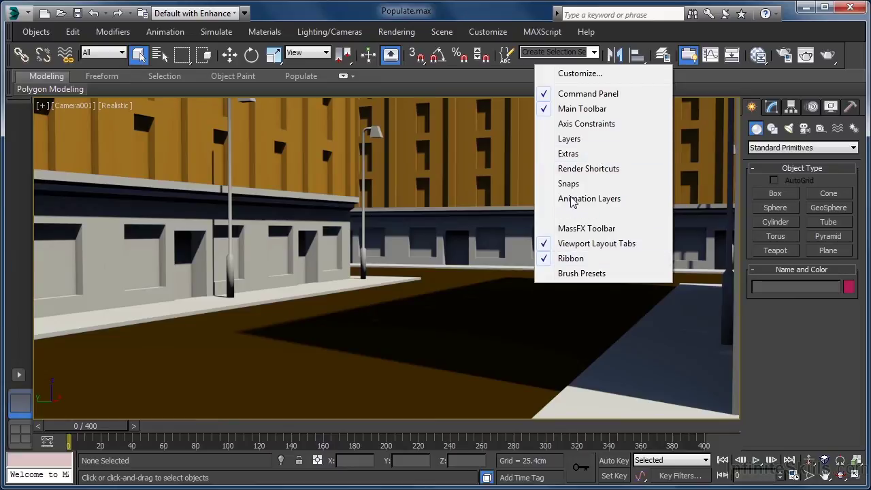
left_click(487, 82)
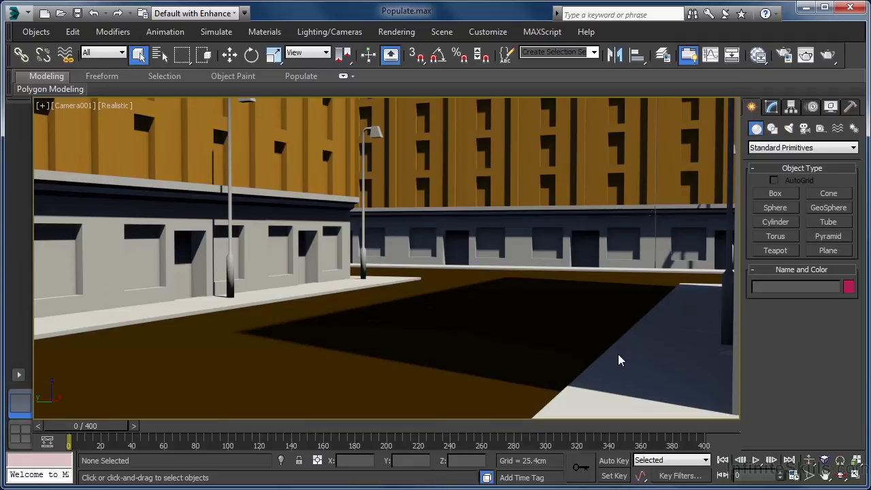
Step: Switch the camera viewport to the Top view and frame the street with its surrounding sidewalks
key("t")
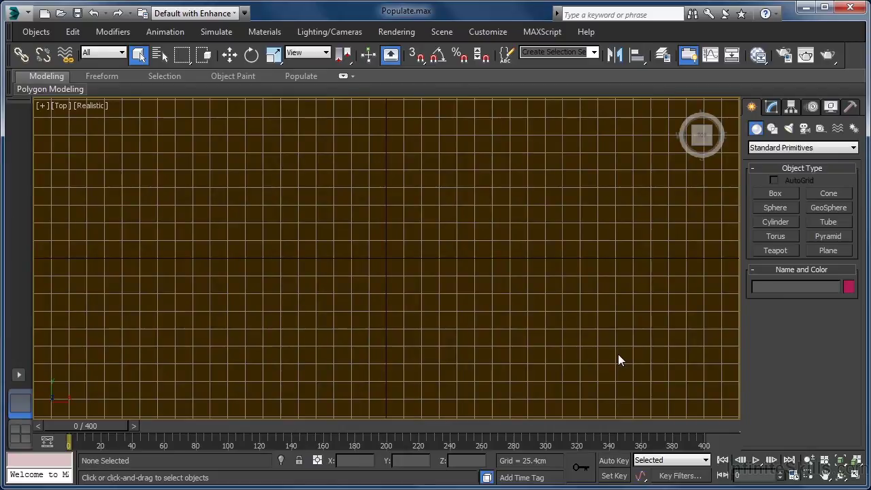
scroll(618, 361, "down", 4)
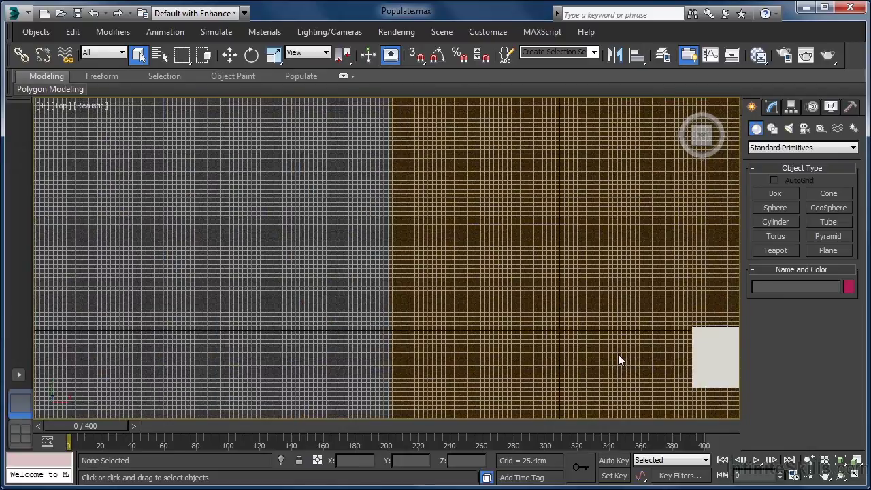
middle_click_drag(618, 361, 243, 202)
scroll(381, 251, "down", 3)
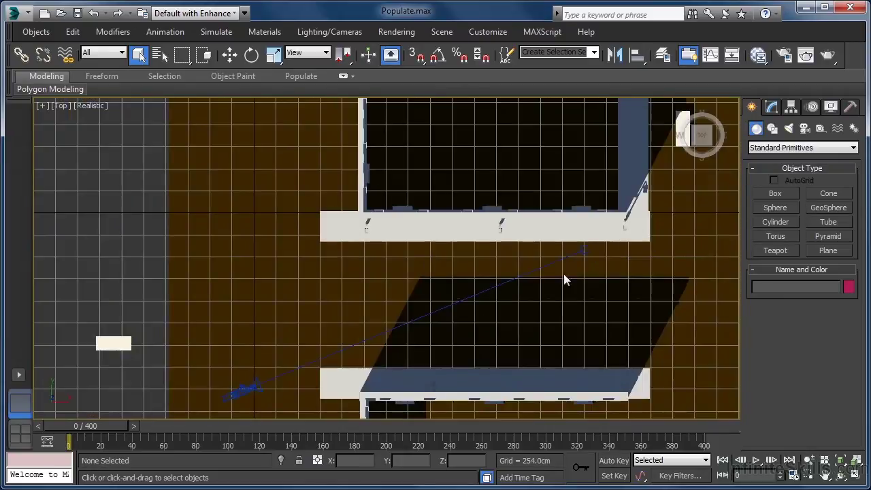
middle_click_drag(564, 274, 447, 278)
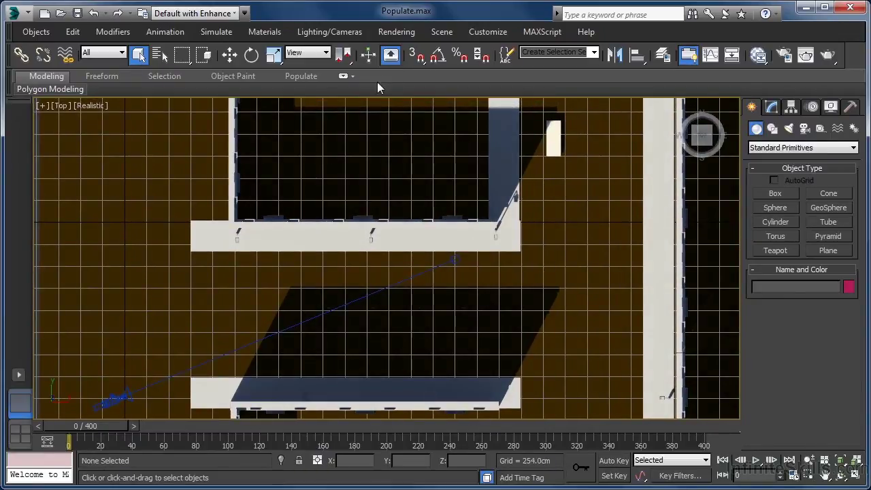
Step: Display the full set of Populate tools for defining flows, idle areas and the simulation
left_click(343, 77)
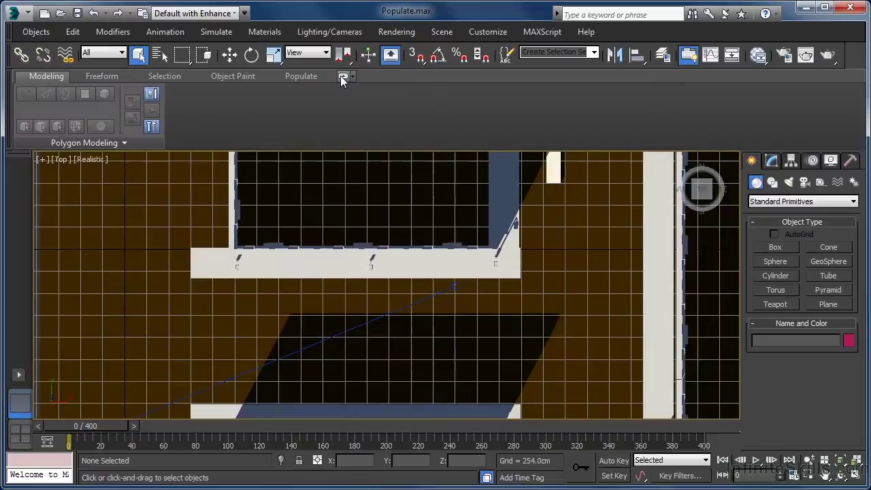
left_click(312, 76)
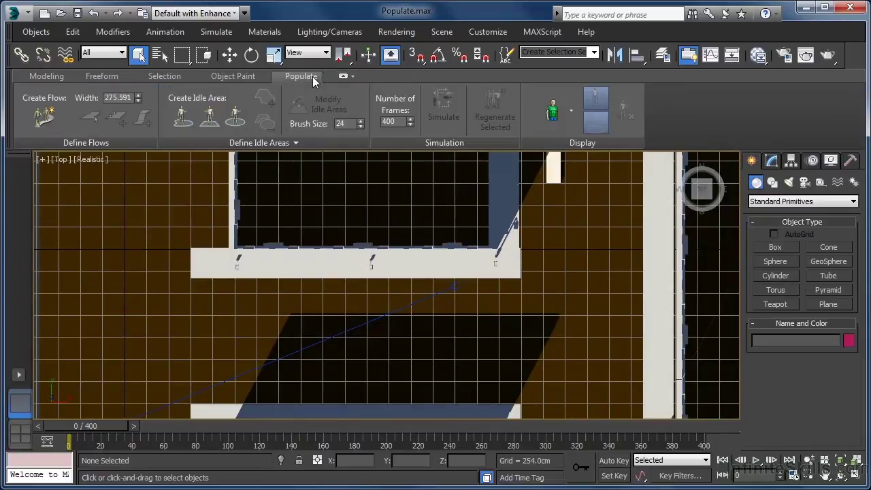
middle_click_drag(445, 243, 420, 206)
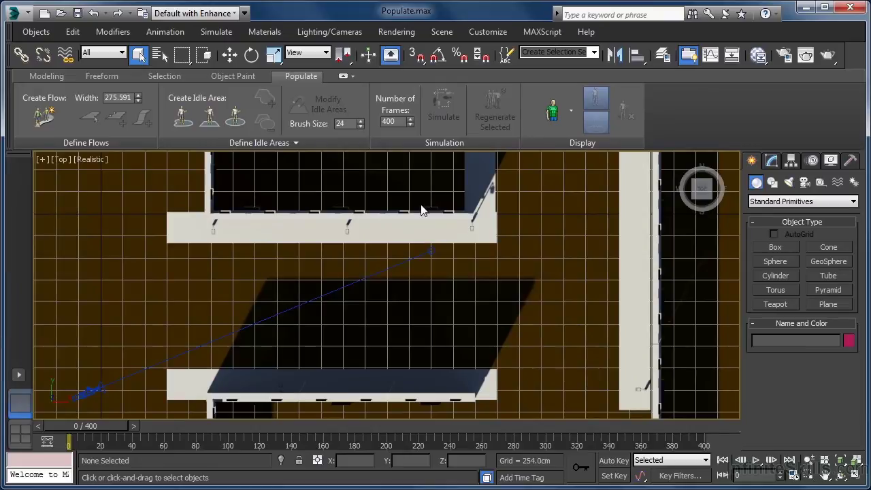
Step: Create a pedestrian flow along the L-shaped sidewalk of the upper building, turning the corner up its east side
left_click(44, 117)
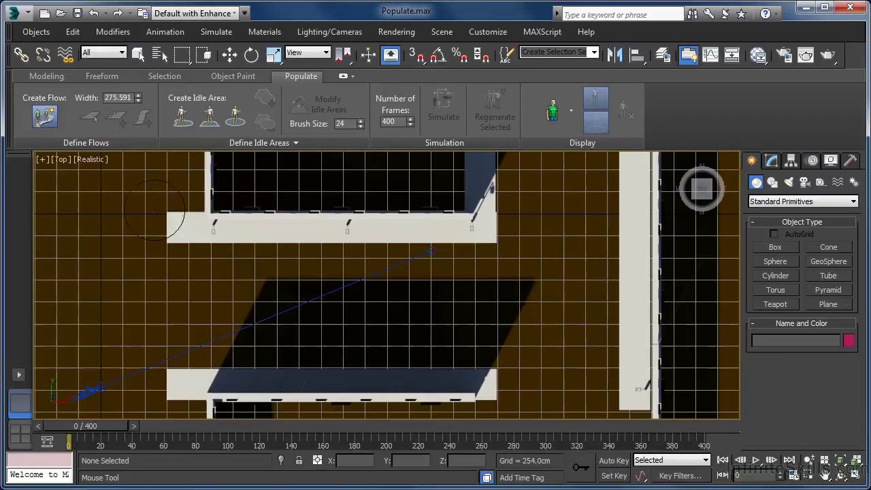
left_click(168, 235)
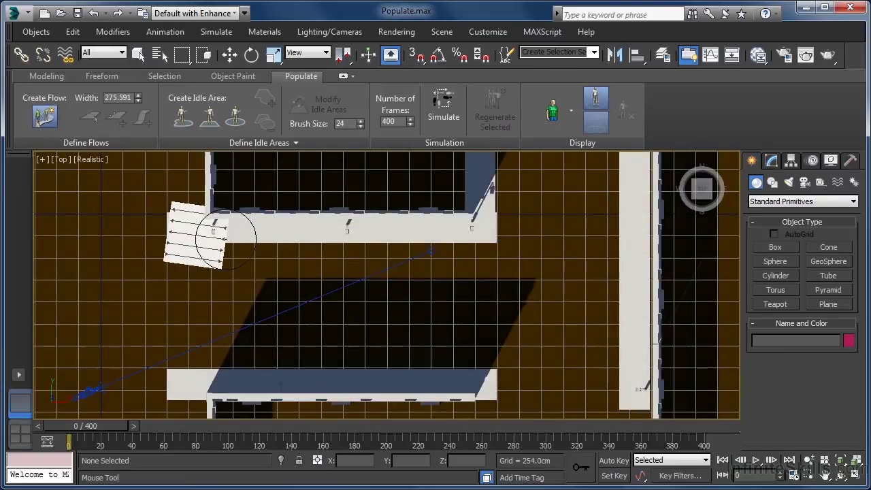
left_click(487, 237)
left_click(493, 178)
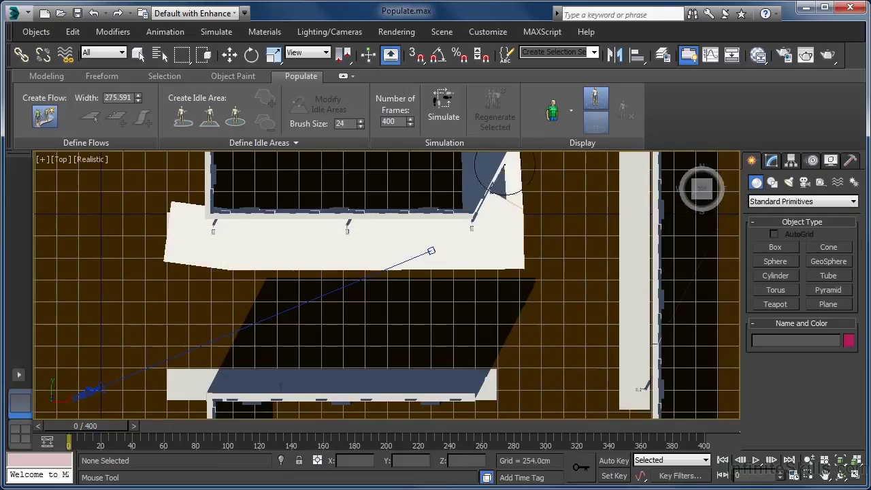
right_click(589, 201)
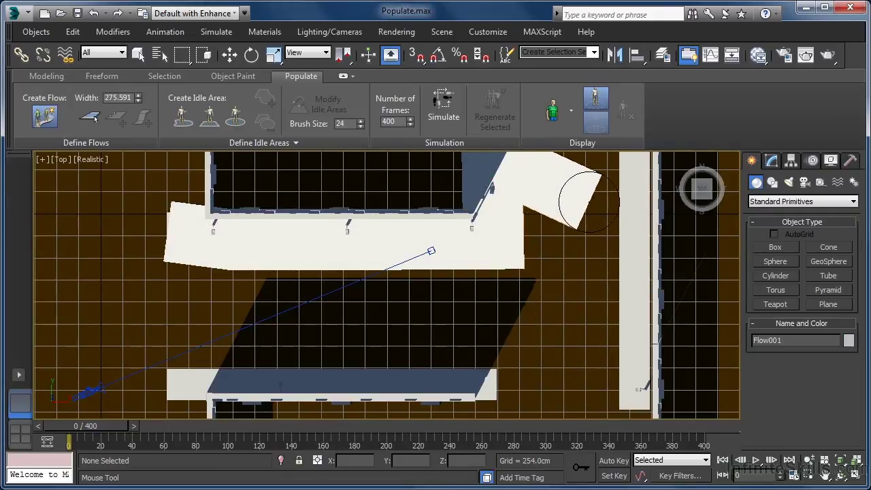
Step: Create two more straight flows, one down the east sidewalk and one along the sidewalk south of the street
left_click(630, 163)
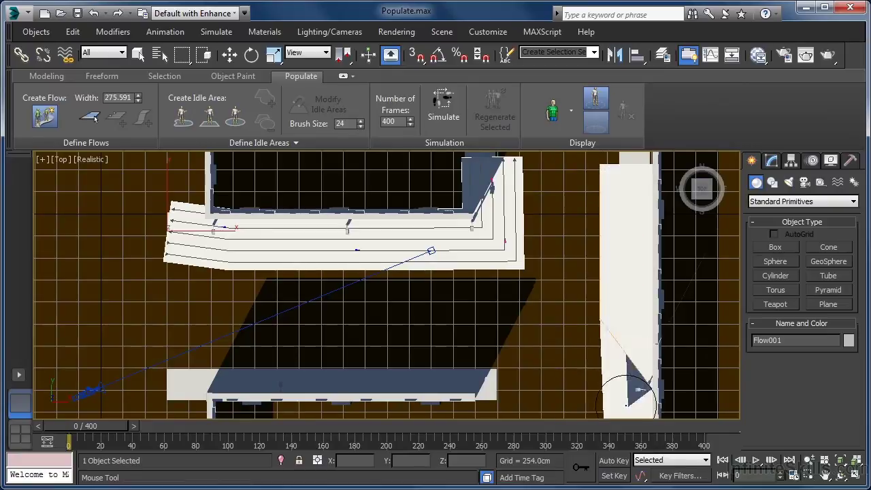
right_click(630, 408)
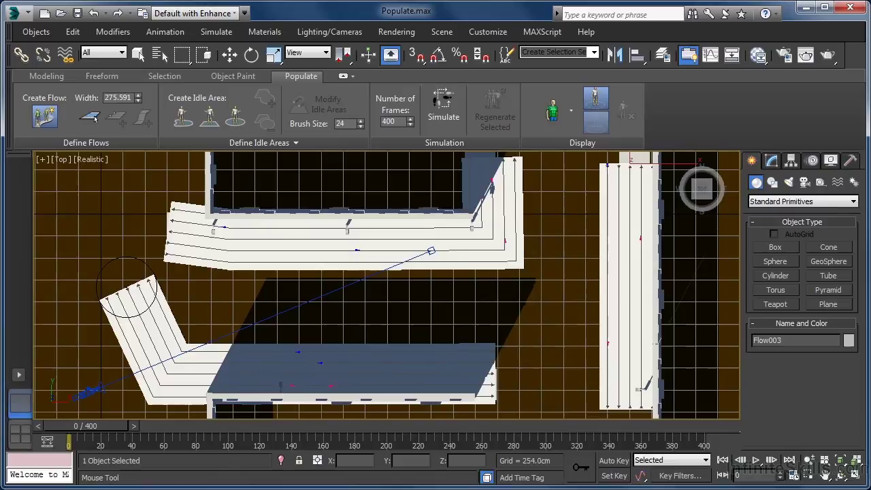
right_click(126, 287)
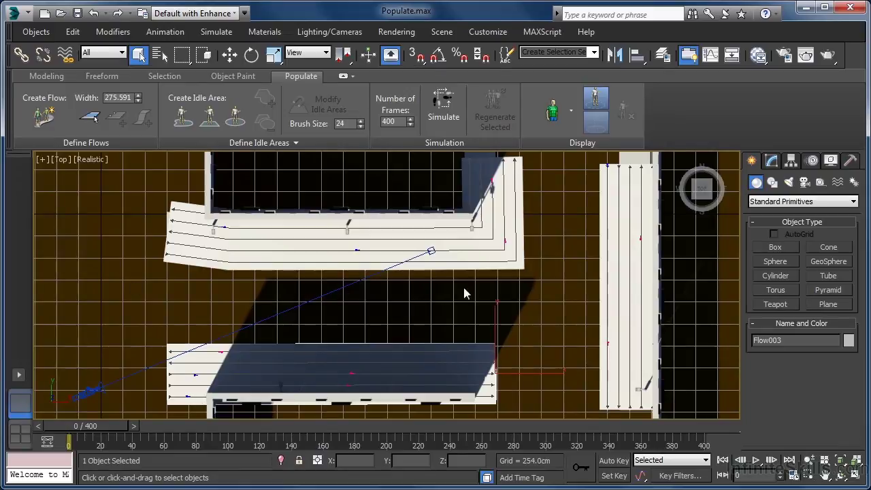
Step: Set the width of the L-shaped flow to 180 cm
left_click(473, 262)
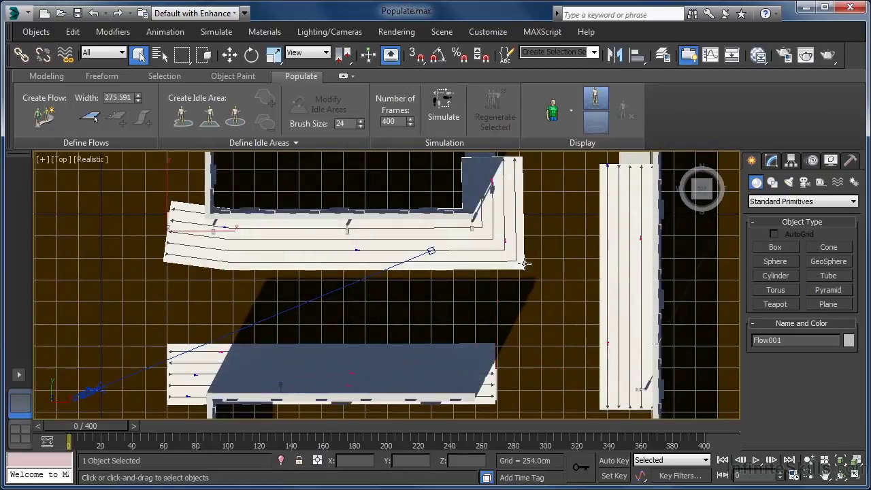
left_click(772, 163)
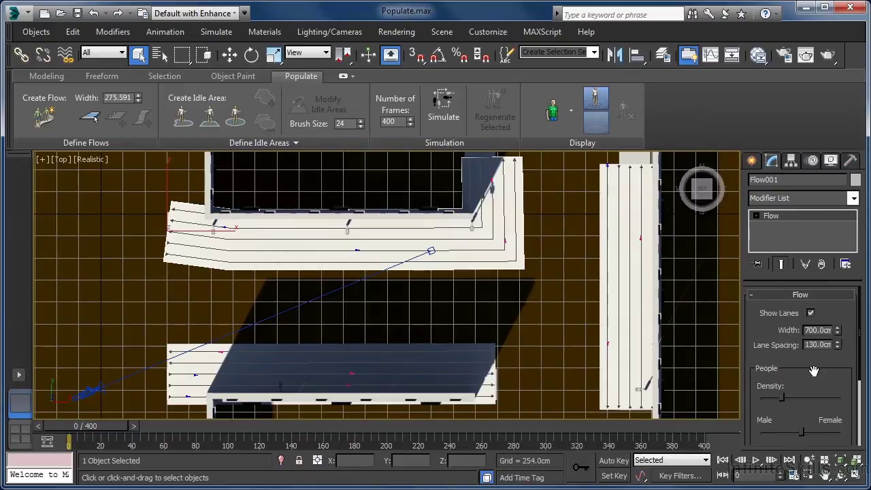
mouse_move(814, 370)
left_mouse_down()
mouse_move(806, 263)
mouse_move(799, 361)
left_mouse_up()
double_click(817, 331)
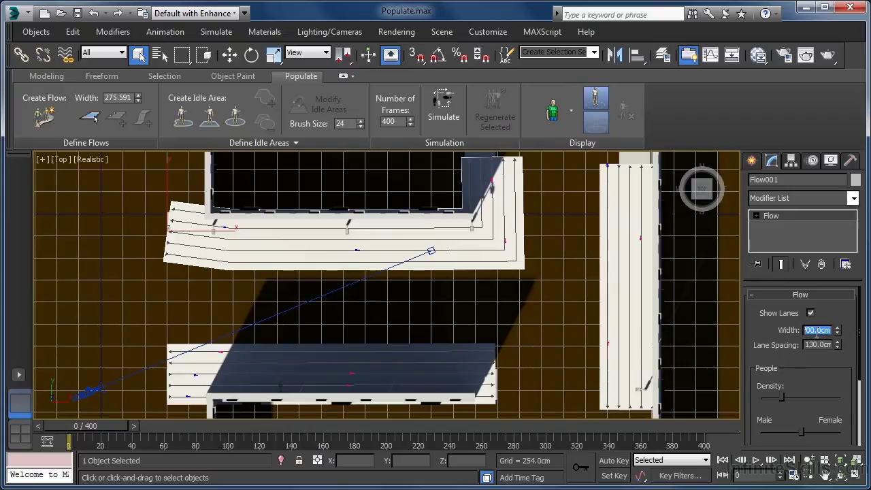
type("400")
key("Return")
Step: Set the widths of the east sidewalk flow and the southern sidewalk flow to 180 cm each
left_click(598, 303)
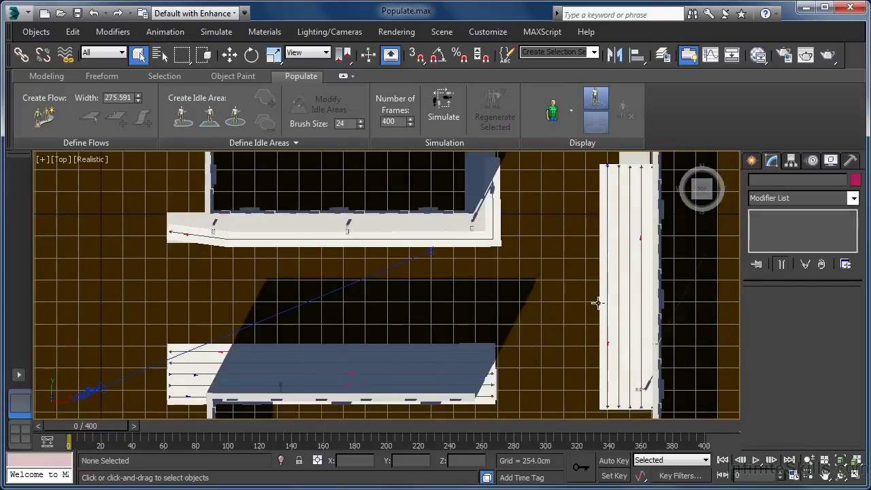
left_click(598, 303)
type("18")
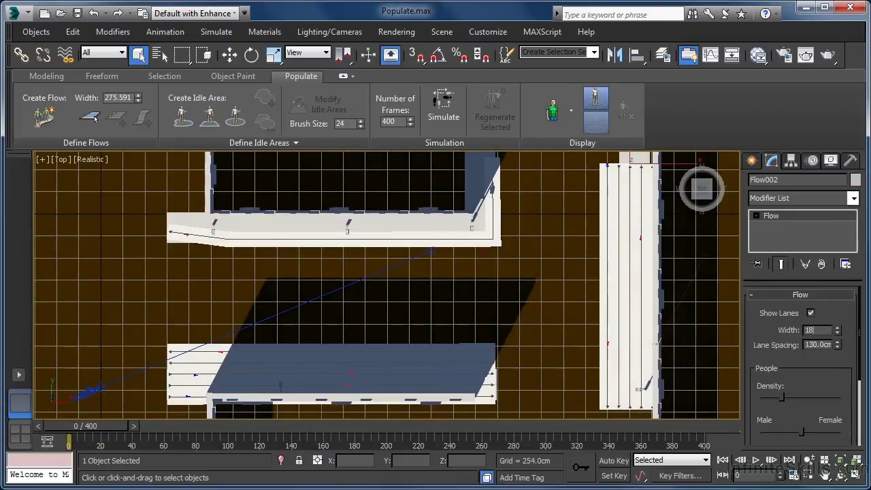
type("0")
key("Return")
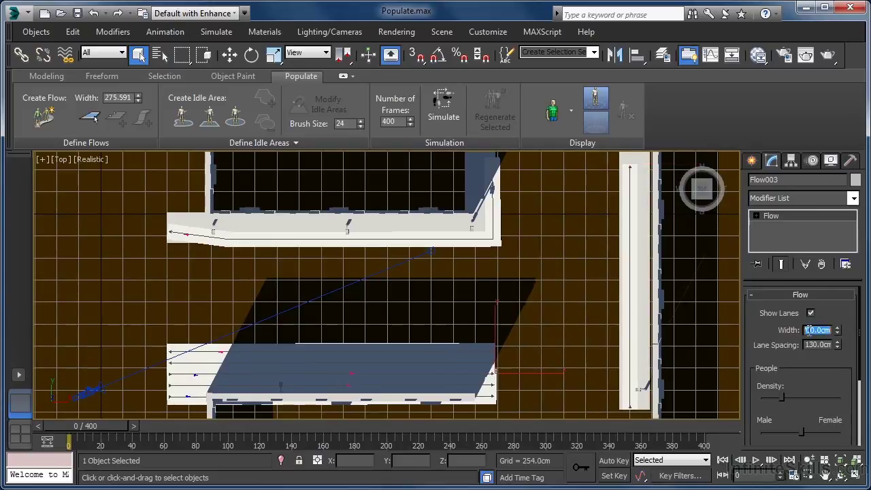
type("180")
key("Return")
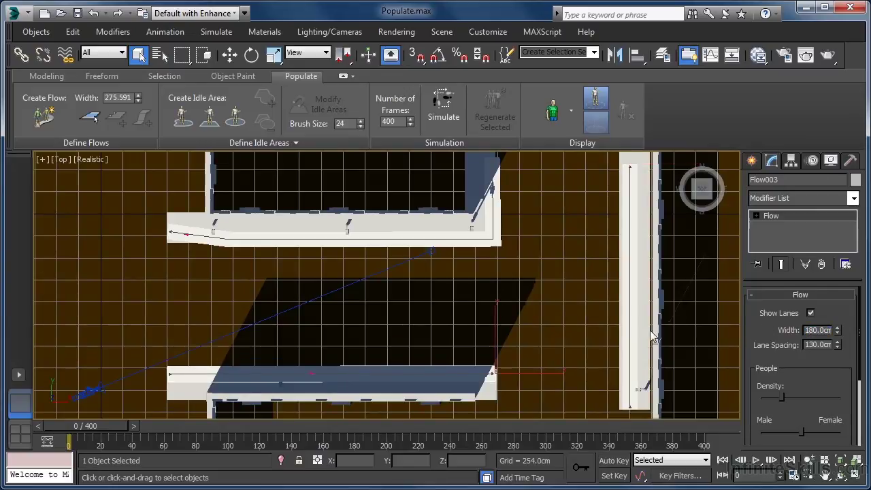
Step: Move the southern flow slightly down so its outer edge lines up with the street edge of the sidewalk
key("w")
scroll(521, 313, "up", 5)
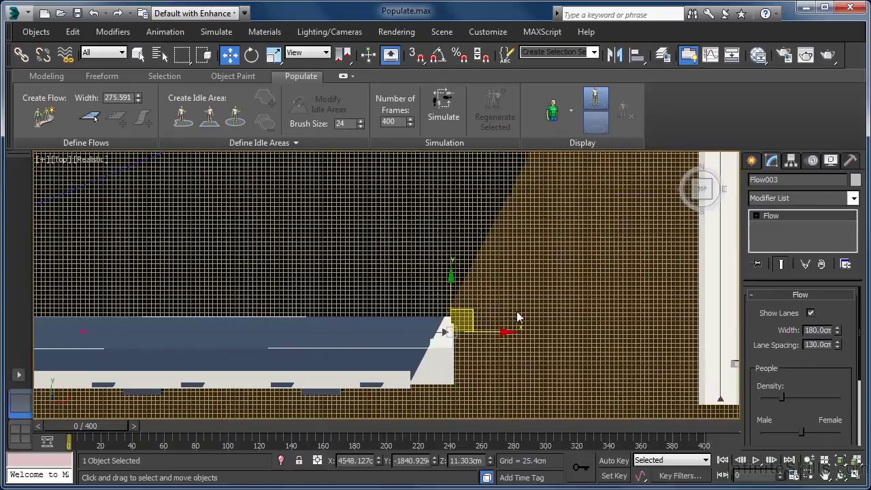
mouse_move(470, 312)
left_mouse_down()
mouse_move(468, 330)
mouse_move(471, 319)
left_mouse_up()
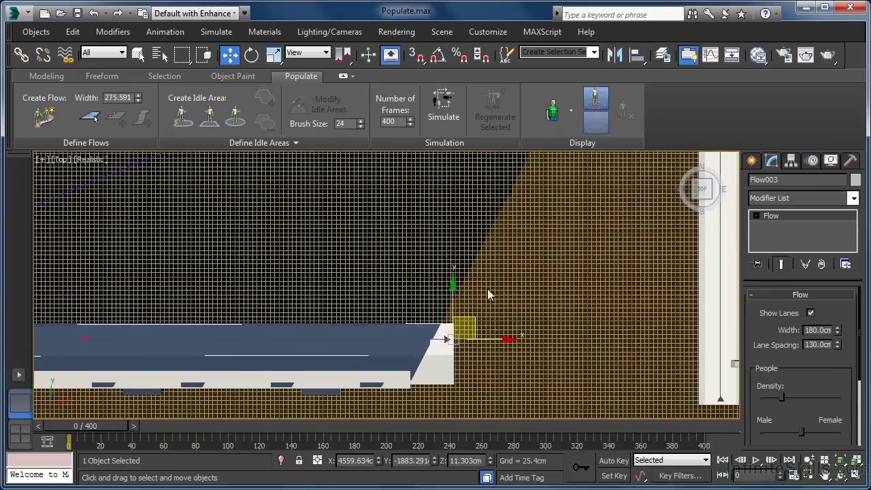
Step: Move the L-shaped flow so its straight runs follow the street edge of its sidewalk
middle_click_drag(537, 267, 543, 422)
middle_click_drag(313, 226, 560, 252)
left_click_drag(68, 208, 55, 192)
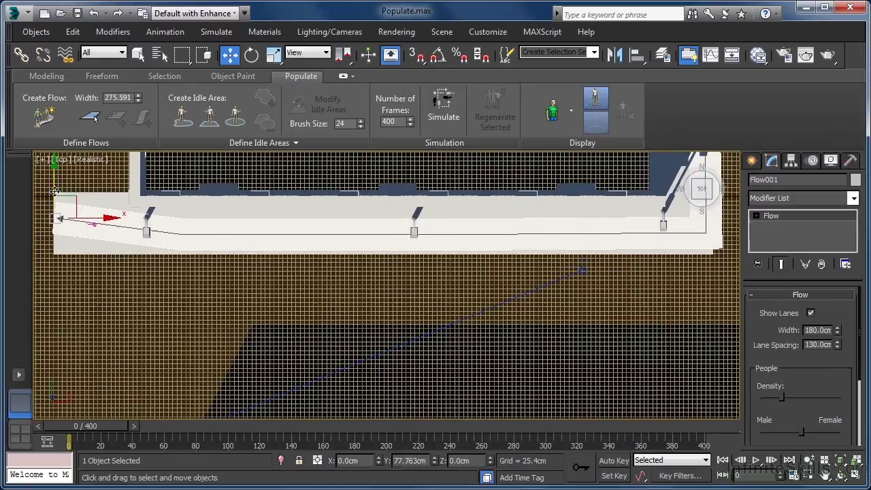
left_click_drag(100, 226, 92, 226)
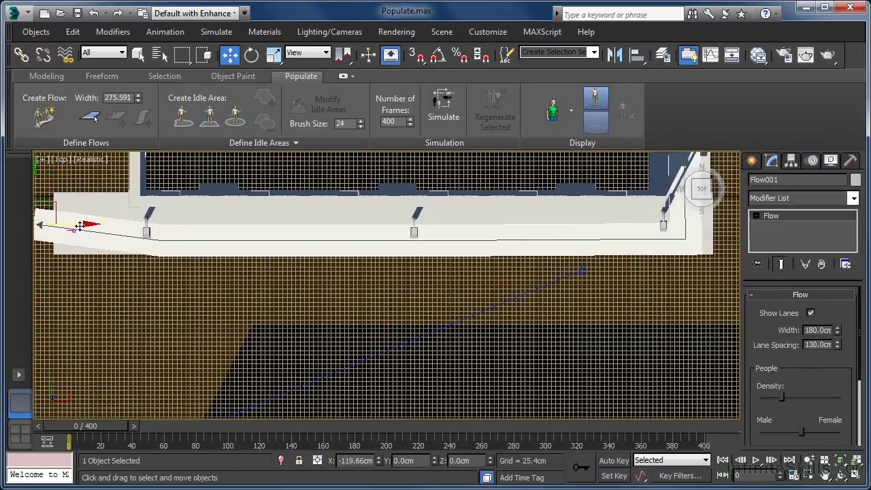
Step: Move the east flow slightly toward the street so it lines up with the sidewalk's outer edge
middle_click_drag(511, 266, 291, 297)
middle_click_drag(707, 303, 569, 311)
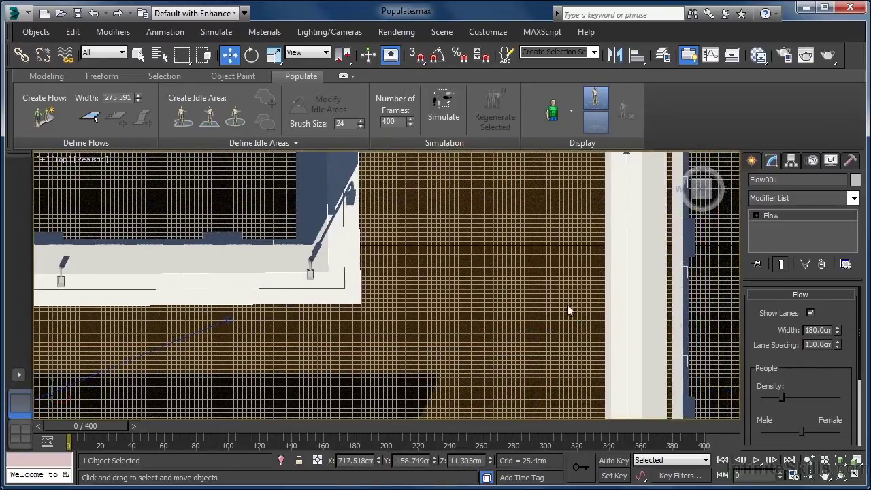
left_click(625, 288)
middle_click_drag(622, 288, 607, 380)
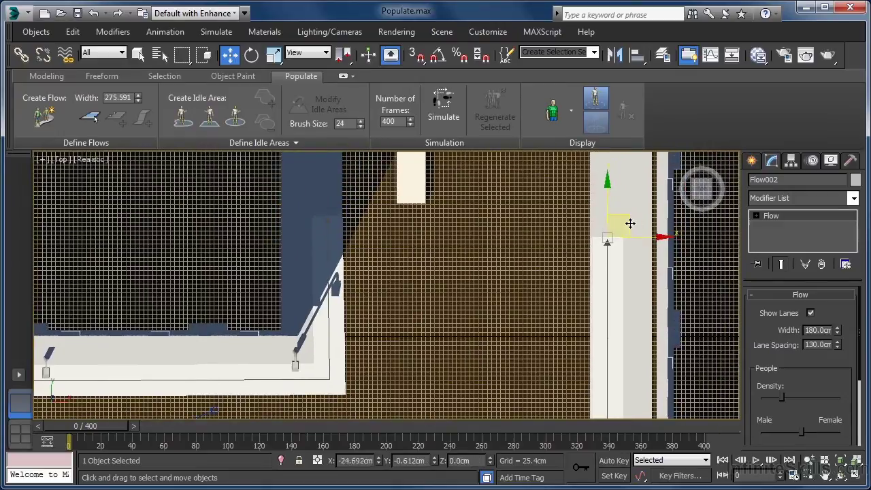
Step: At Flow Points level, move the L-shaped flow's west end point to straighten that end within the sidewalk
middle_click_drag(366, 339, 444, 306)
scroll(587, 296, "down", 2)
middle_click_drag(586, 297, 599, 301)
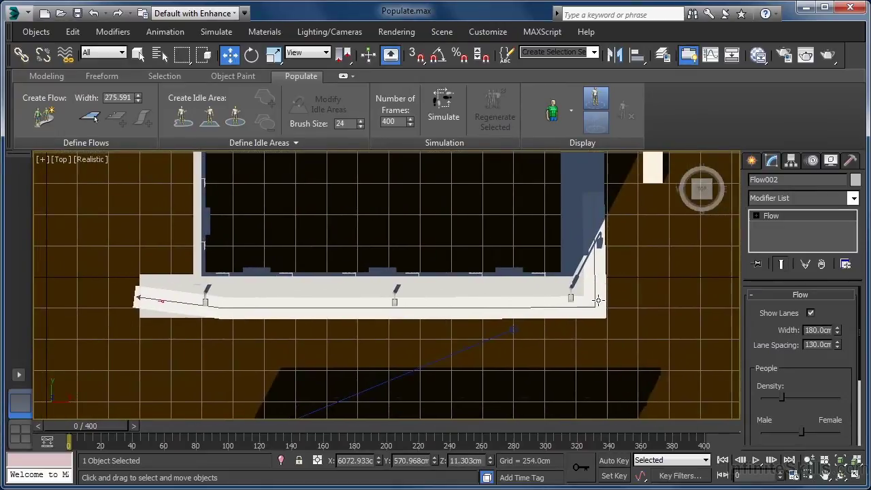
left_click(597, 303)
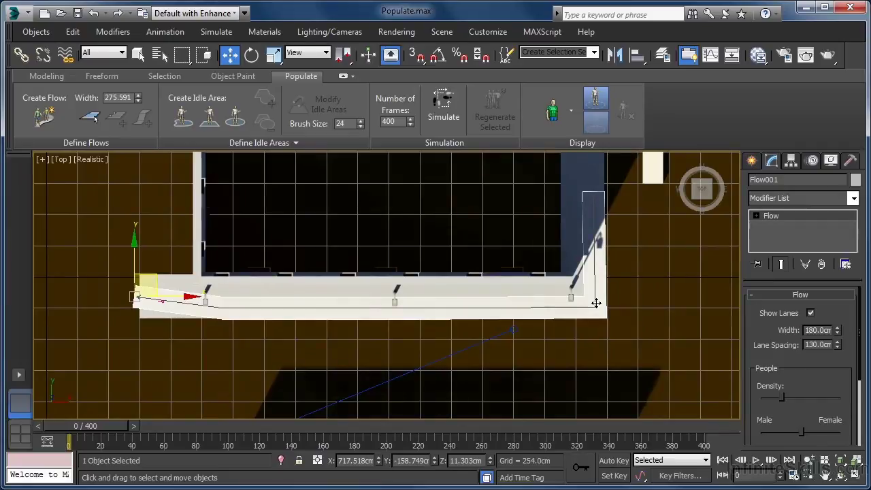
left_click(756, 215)
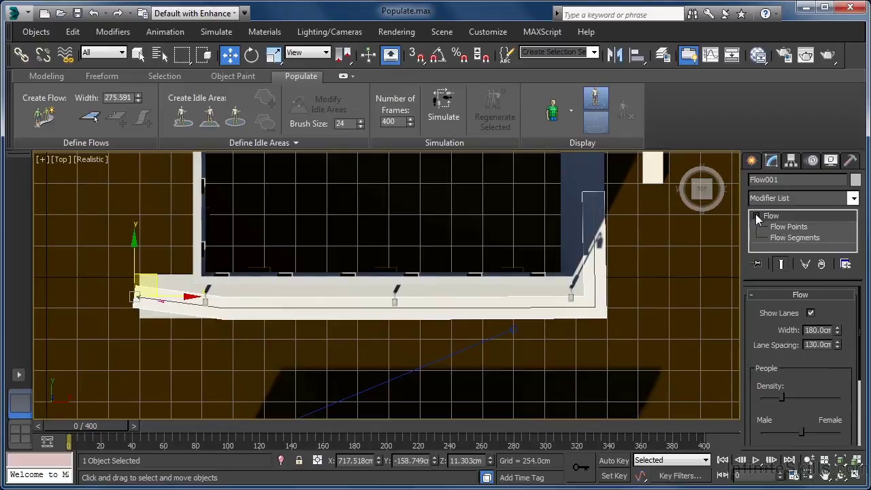
left_click(781, 229)
left_click_drag(125, 269, 151, 312)
left_click_drag(158, 275, 153, 291)
Step: Nudge the L-shaped flow's corner point along Y, and select the point at its north end
left_click(595, 307)
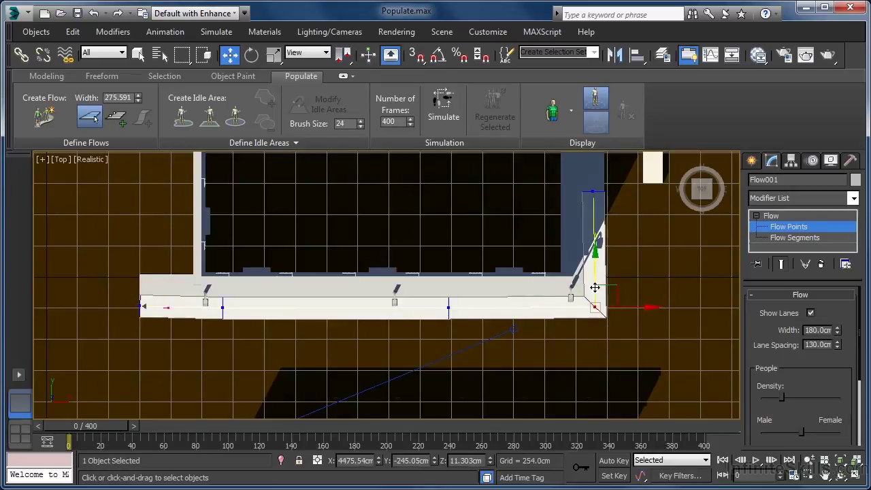
left_click_drag(597, 286, 597, 284)
left_click(594, 192)
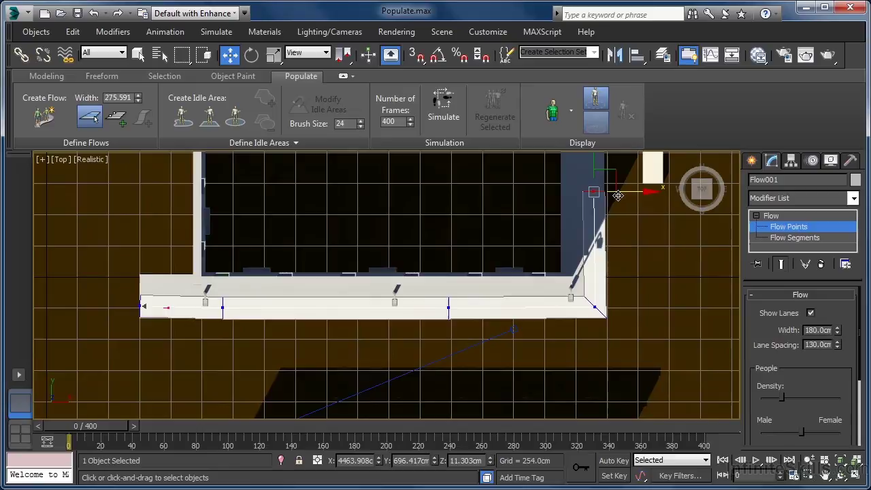
Step: Select the east segment of the L-shaped flow's long run at Flow Segments level, raise the flow's people density, and leave sub-object level
left_click(777, 238)
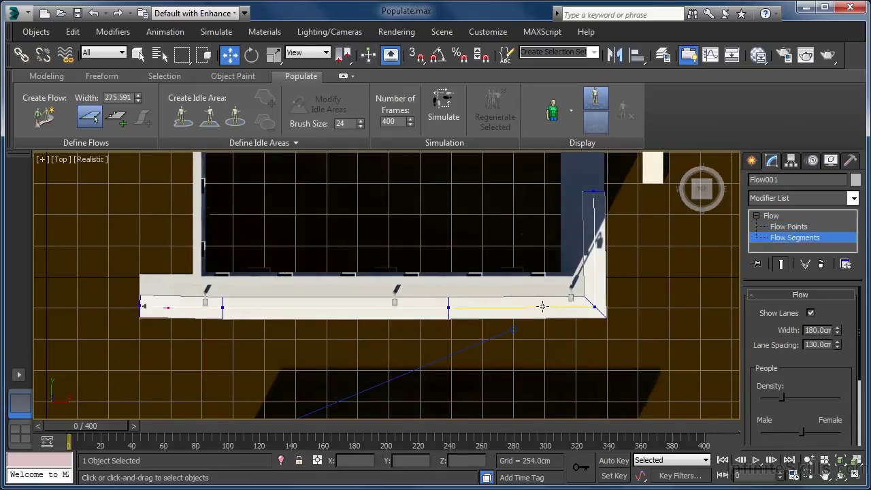
left_click(521, 307)
mouse_move(527, 290)
left_mouse_down()
mouse_move(515, 234)
mouse_move(517, 280)
left_mouse_up()
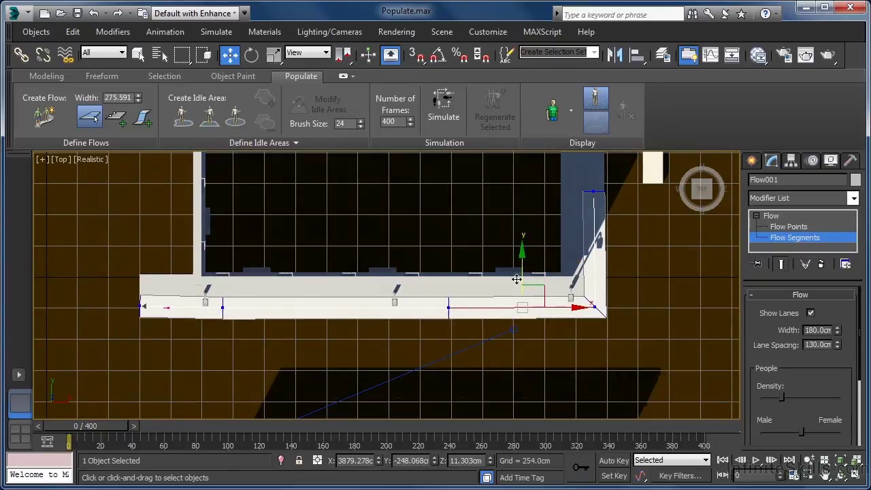
left_click_drag(784, 401, 820, 400)
left_click(788, 238)
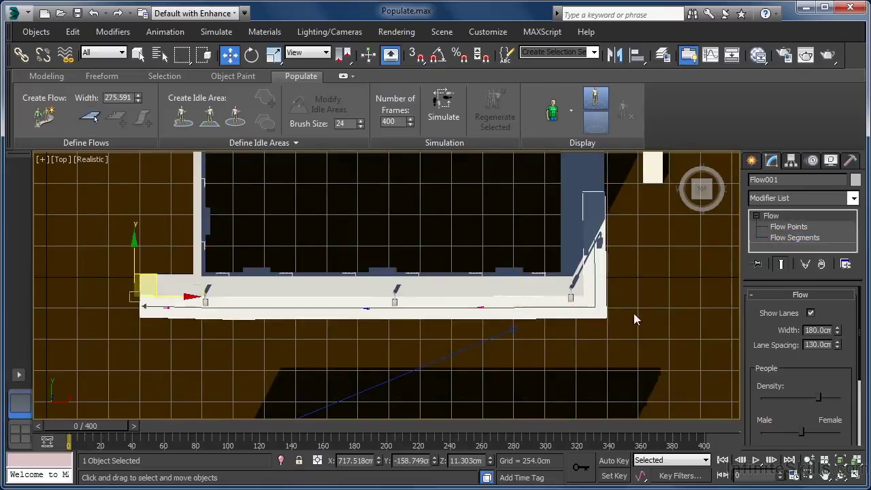
Step: Raise the people density of the east flow and the south sidewalk flow to about the same high level
scroll(638, 320, "down", 2)
middle_click_drag(637, 319, 550, 243)
left_click(647, 283)
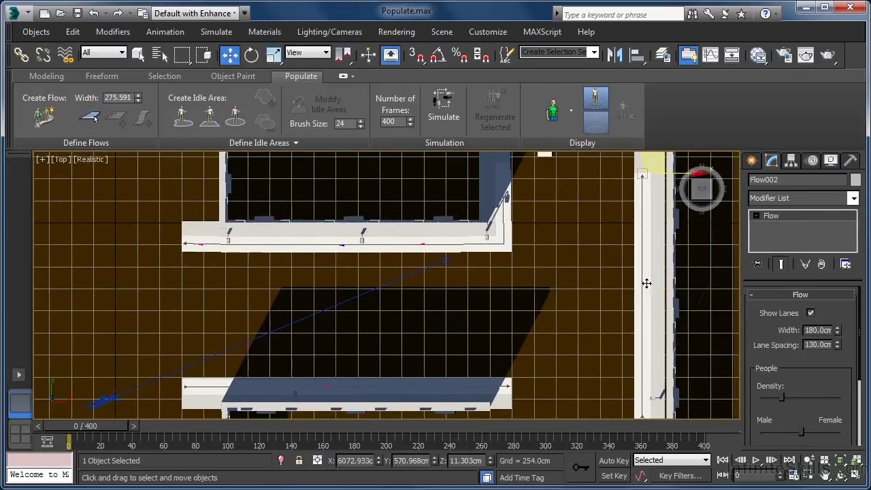
left_click_drag(784, 400, 821, 399)
left_click(509, 386)
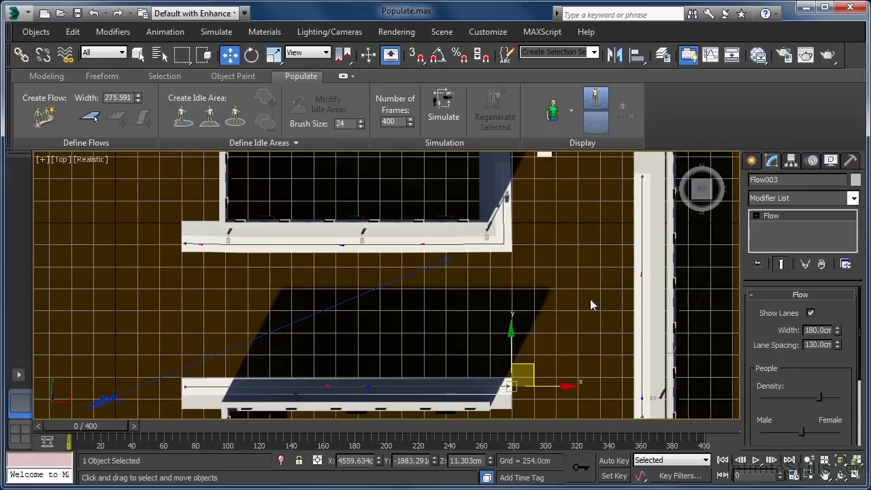
Step: Select all three flows together and raise them by a relative Z offset of 10 cm
left_click(505, 244, "ctrl")
left_click(640, 318, "ctrl")
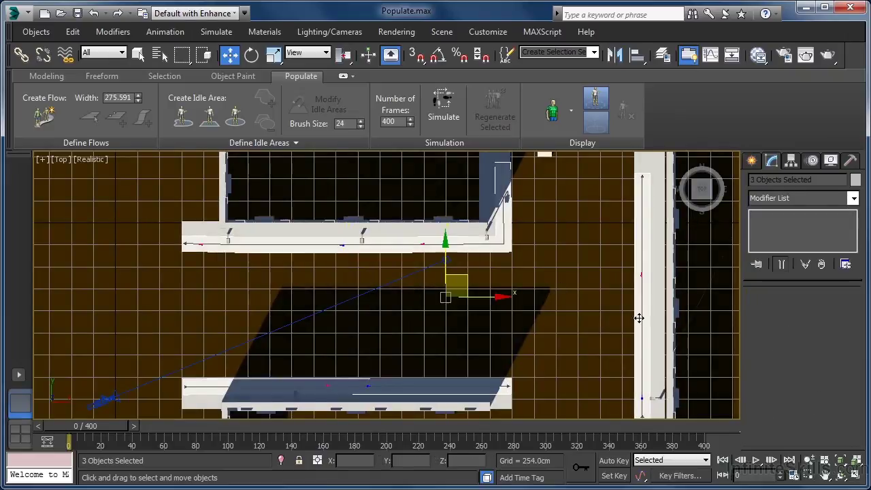
left_click(317, 460)
double_click(450, 461)
type("10")
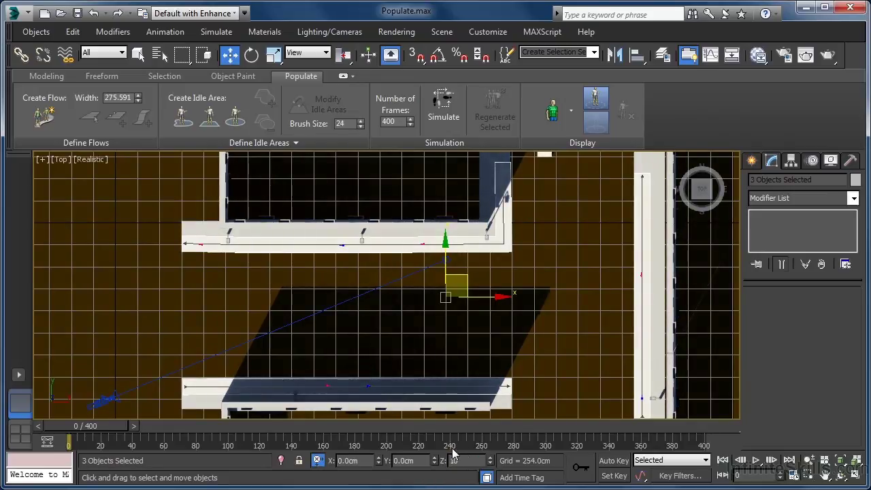
key("Return")
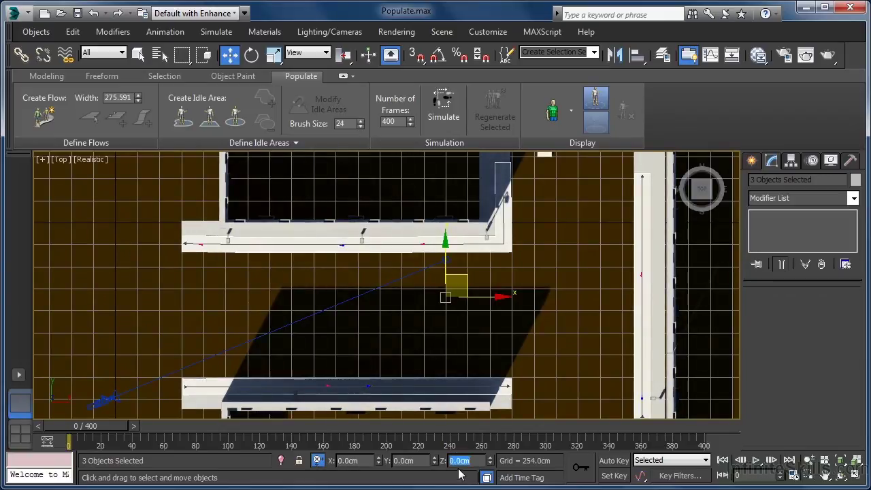
Step: Simulate the crowd, play the animation through the Camera001 view, and return to frame 0
left_click(444, 117)
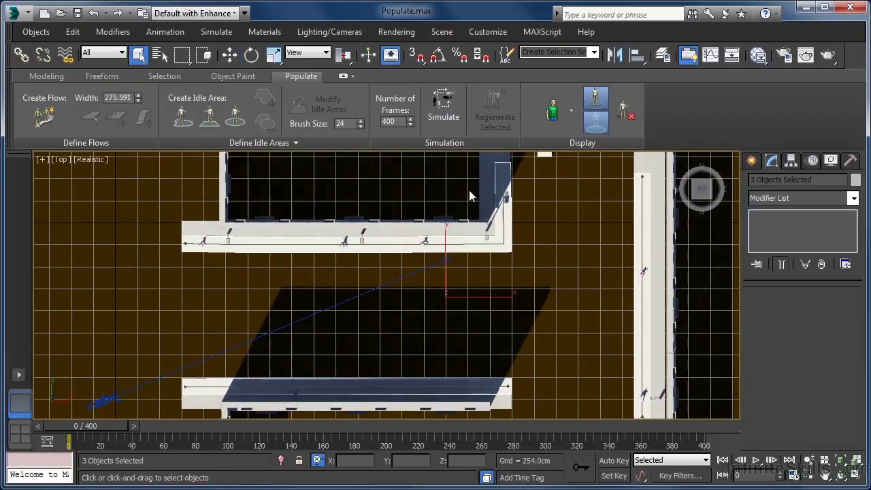
key("c")
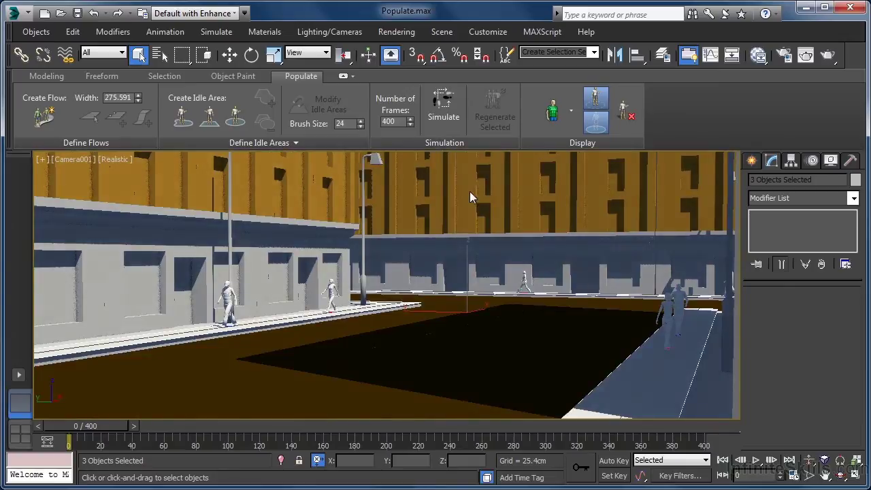
left_click(755, 463)
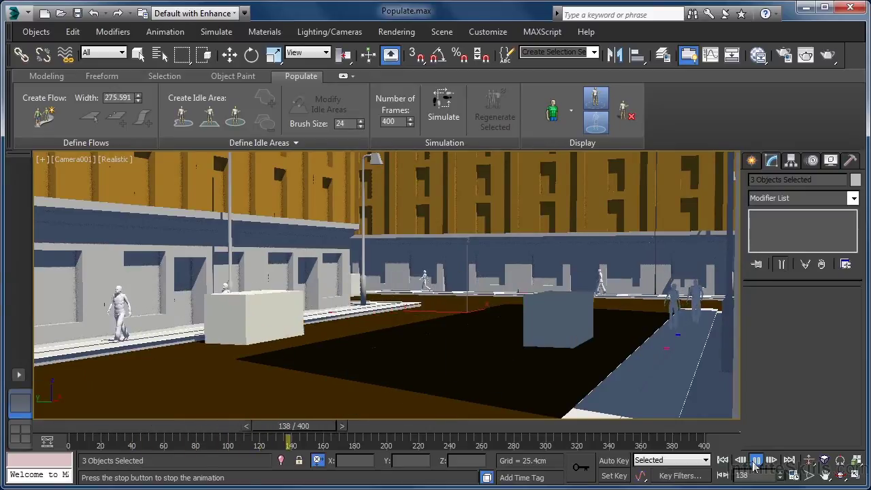
left_click(754, 463)
left_click(723, 462)
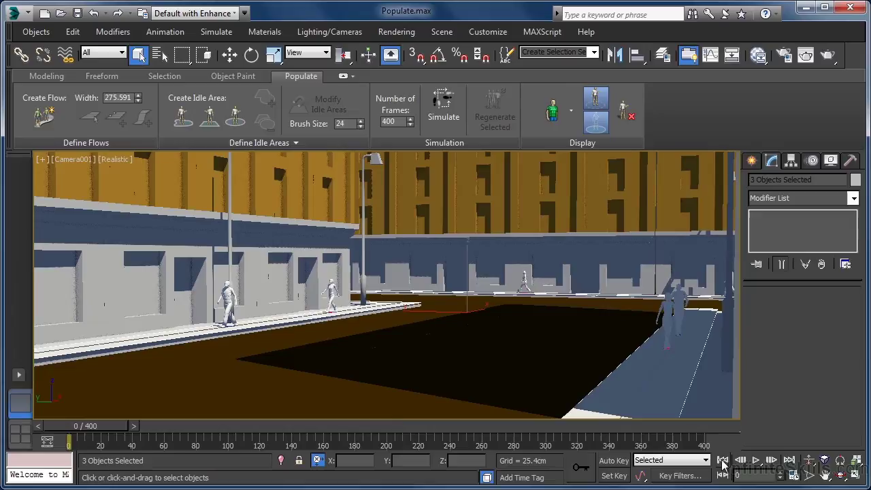
Step: Clear the selection and create a rectangular idle area on the near part of the shaded sidewalk in the foreground
left_click(664, 380)
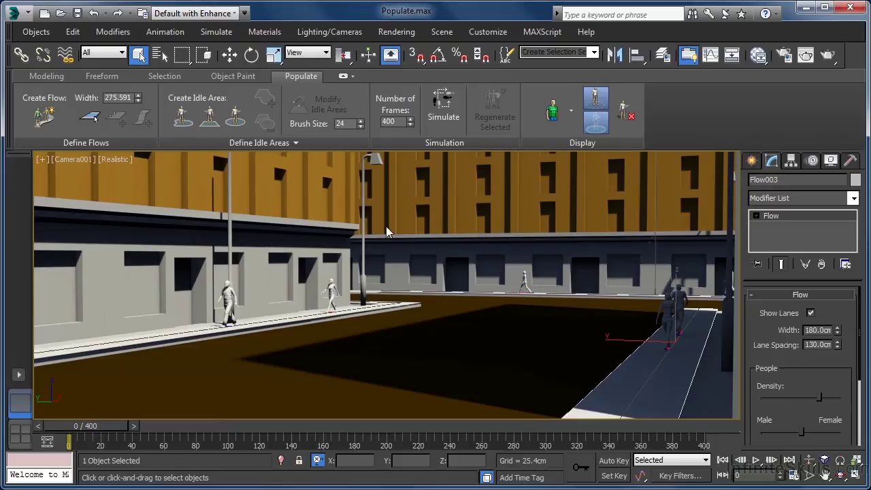
left_click(651, 367)
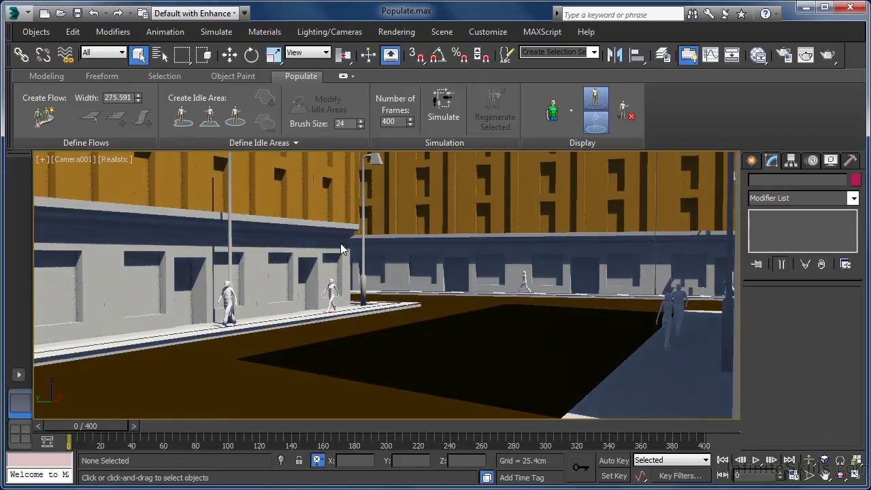
left_click(210, 117)
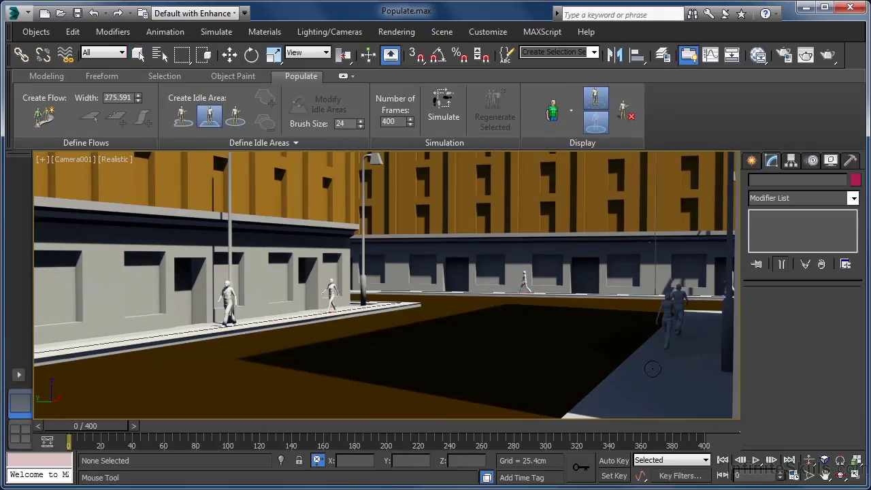
left_click_drag(646, 348, 727, 412)
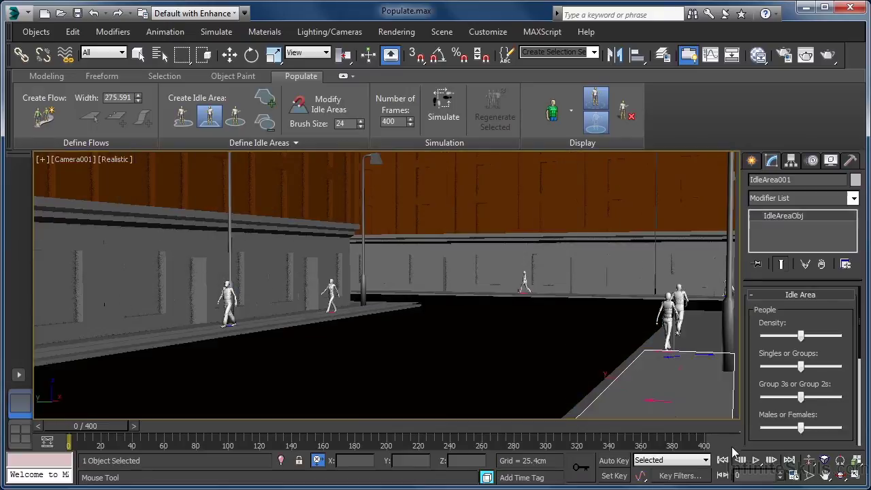
mouse_move(724, 446)
left_mouse_down()
mouse_move(722, 428)
mouse_move(736, 433)
left_mouse_up()
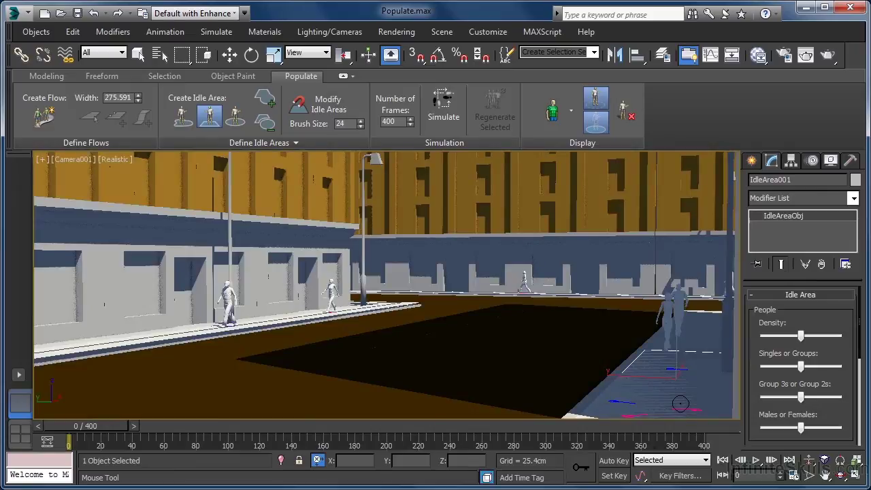
Step: Simulate the crowd again with the idle area included, play the animation, return to frame 0, and switch to the Move tool
left_click(441, 104)
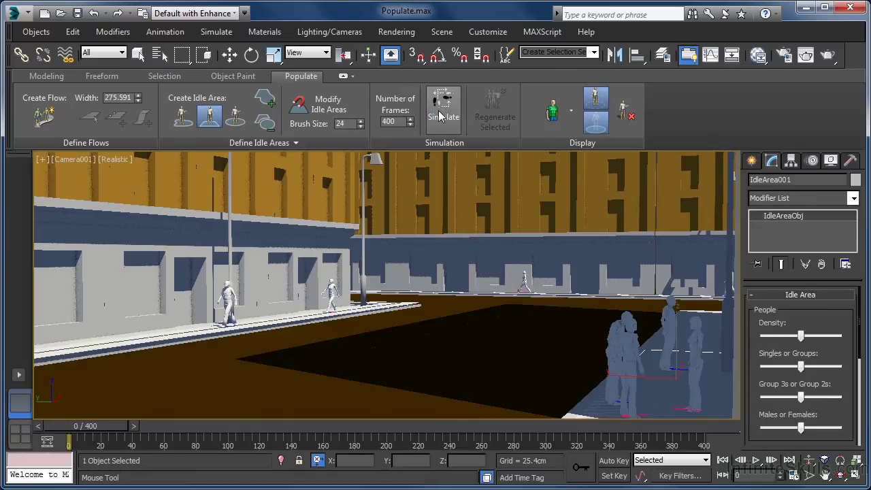
left_click(757, 461)
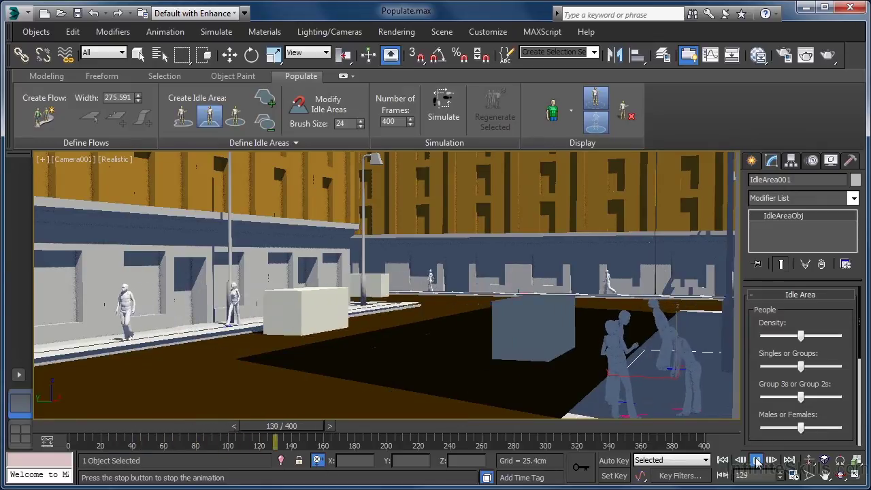
left_click(758, 461)
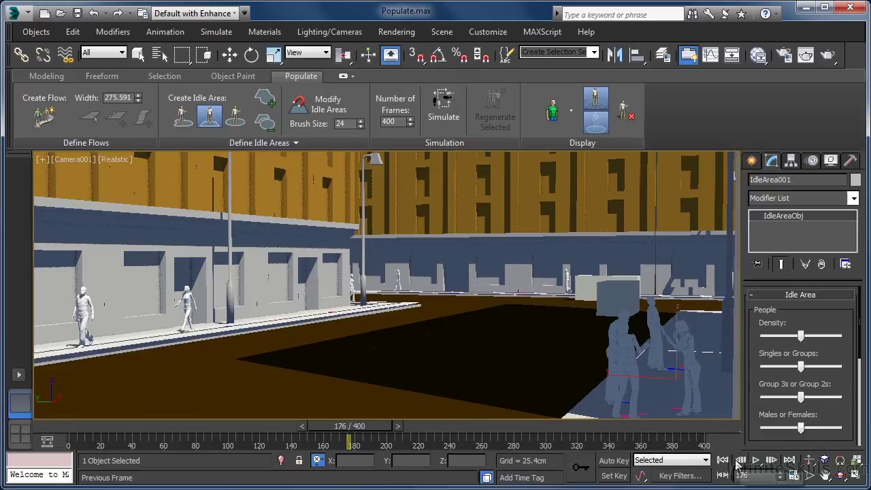
left_click(723, 461)
mouse_move(846, 385)
left_mouse_down()
mouse_move(823, 220)
mouse_move(846, 399)
left_mouse_up()
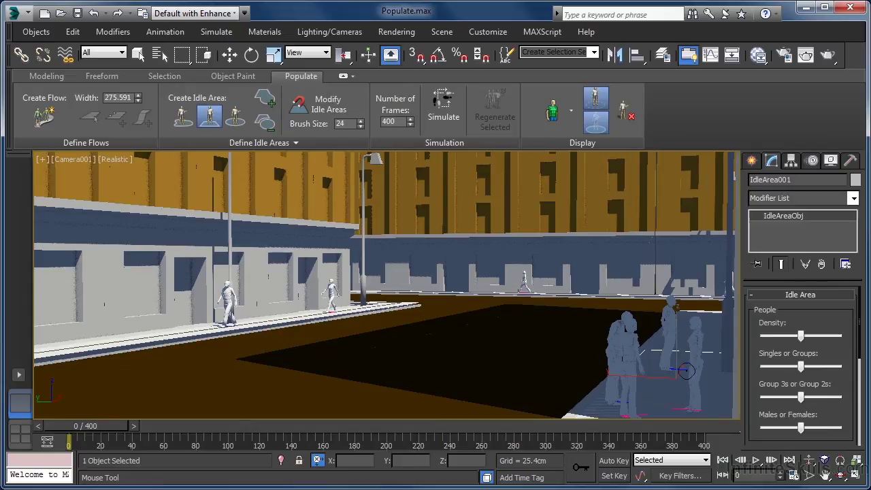
key("w")
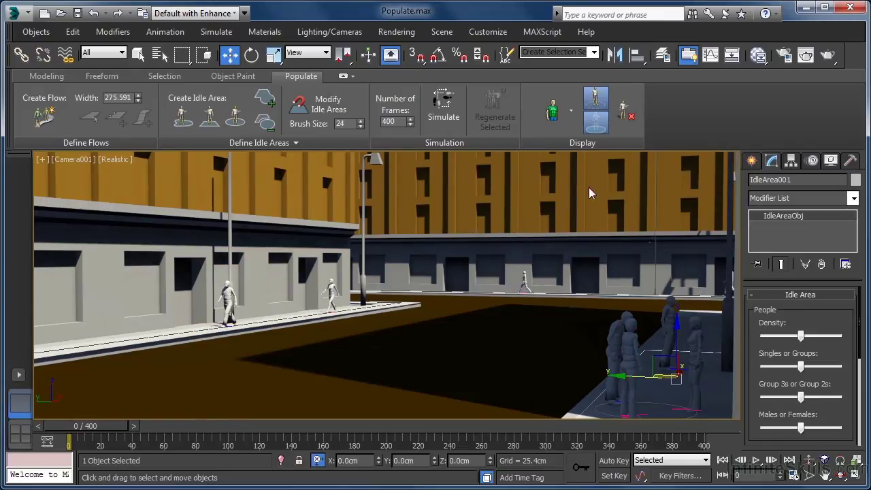
Step: Examine the pedestrian skin display types and the initial tool settings in the Custom Defaults Switcher, leaving both unchanged
left_click(572, 114)
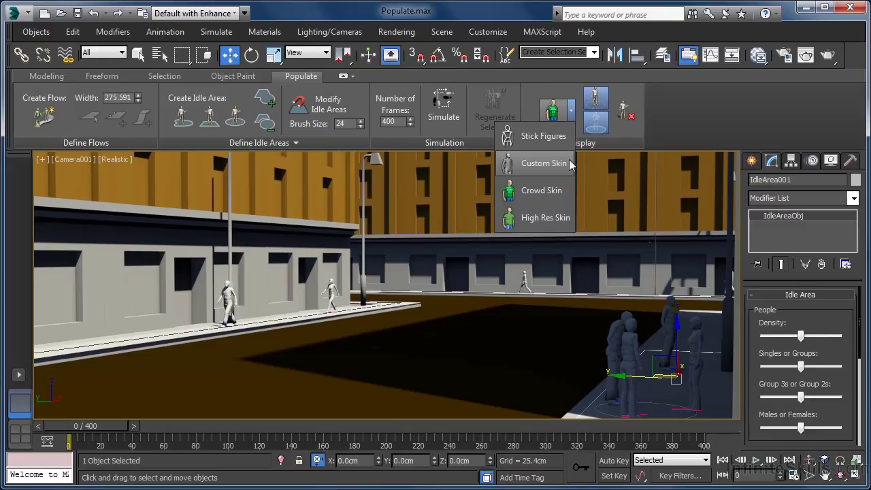
left_click(499, 36)
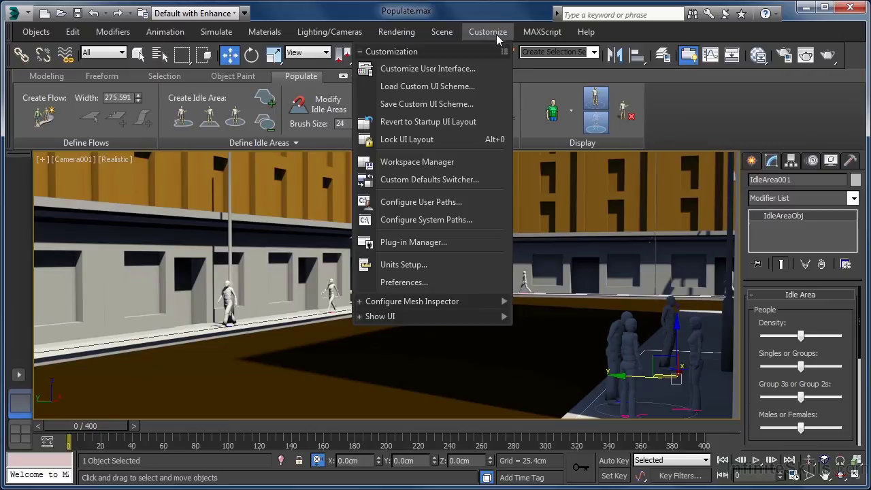
left_click(464, 180)
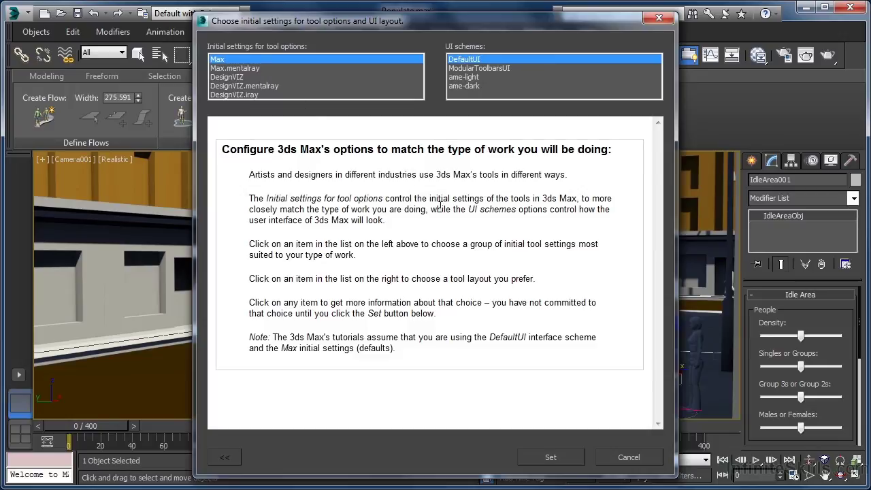
left_click(627, 459)
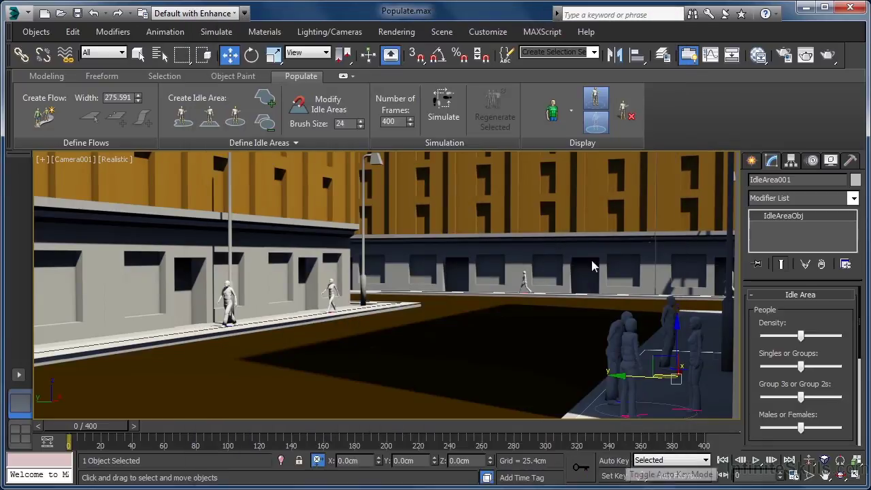
Step: Open the choice of skin display types for the pedestrians
left_click(571, 113)
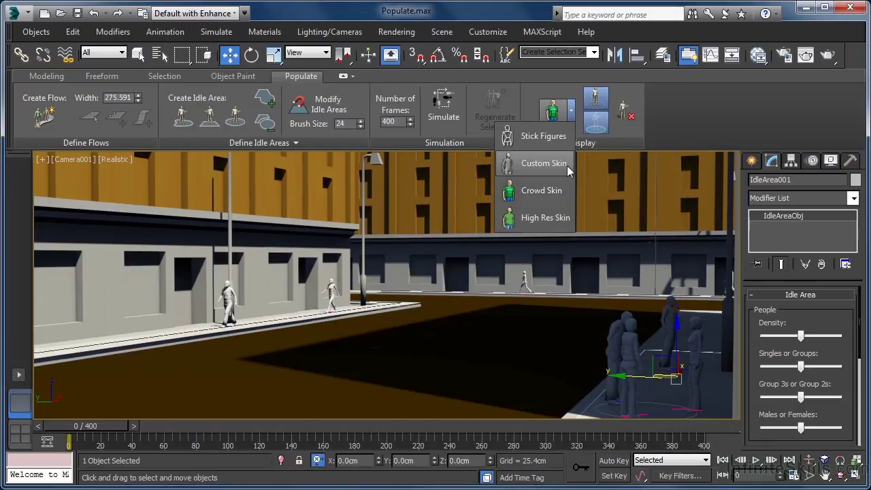